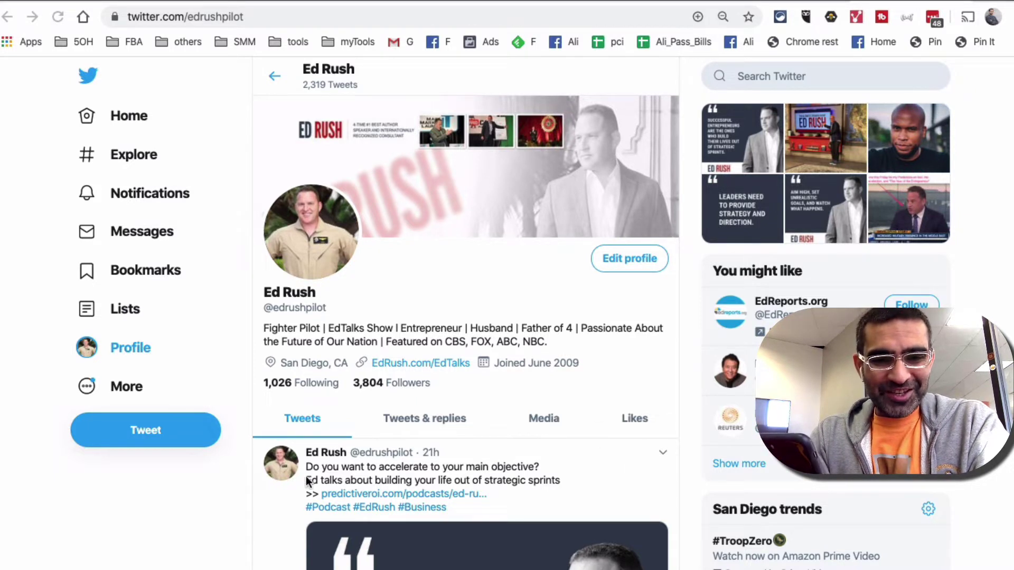
Focus the browser and scroll down the Twitter profile timeline.
{"action": "left_click", "coordinate": [204, 494]}
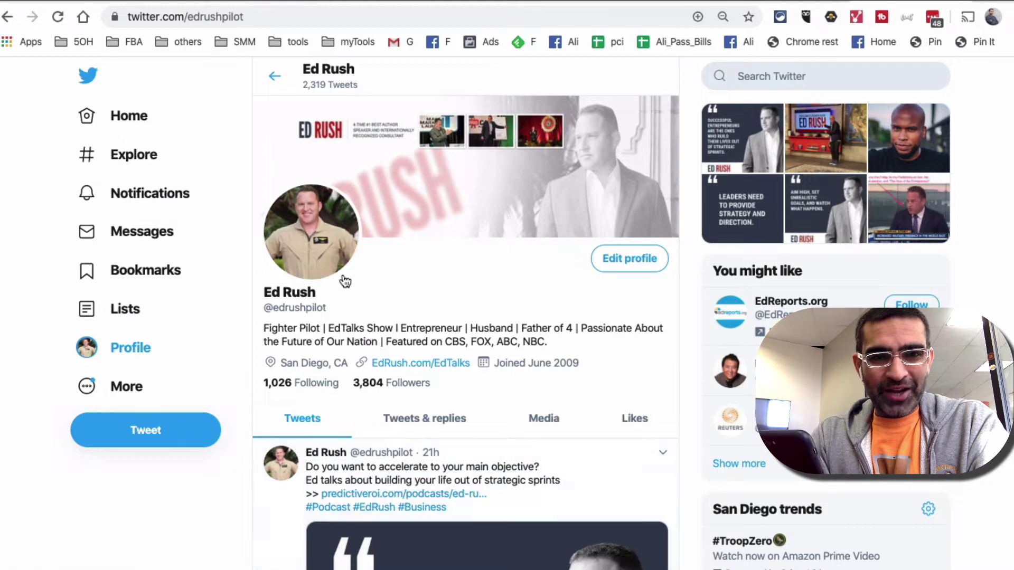
{"action": "scroll", "coordinate": [326, 275], "scroll_direction": "down", "scroll_amount": 3}
{"action": "scroll", "coordinate": [326, 275], "scroll_direction": "down", "scroll_amount": 5}
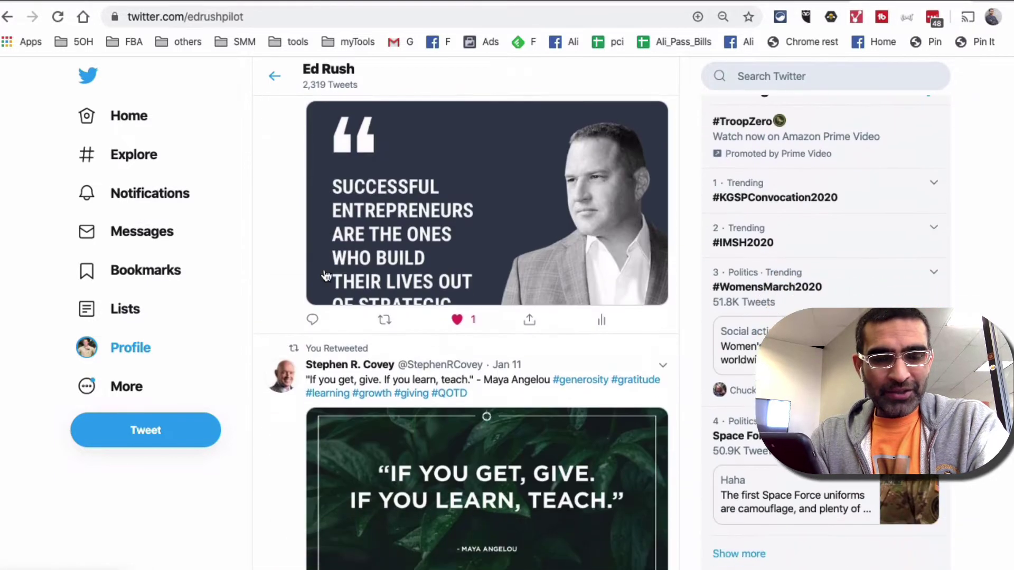
{"action": "scroll", "coordinate": [326, 275], "scroll_direction": "down", "scroll_amount": 6}
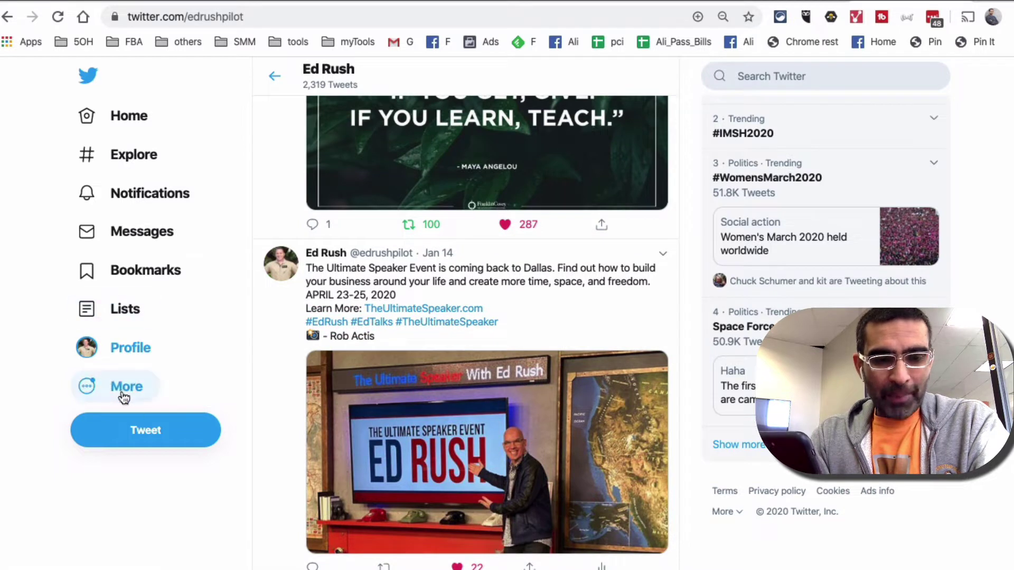
Go to the Topics page from the More menu and open the Follow some Topics picker.
{"action": "left_click", "coordinate": [142, 387]}
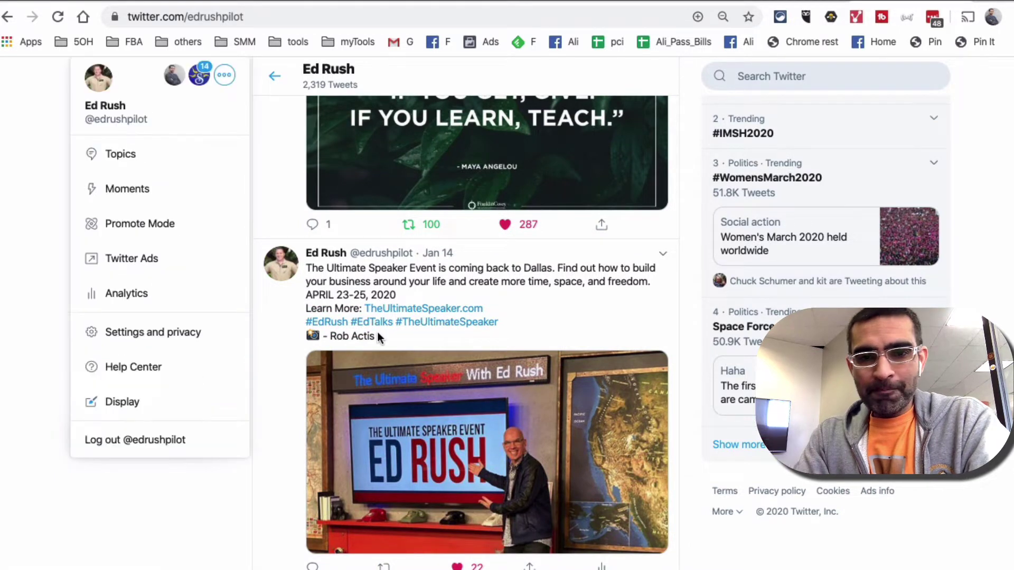
{"action": "left_click", "coordinate": [144, 160]}
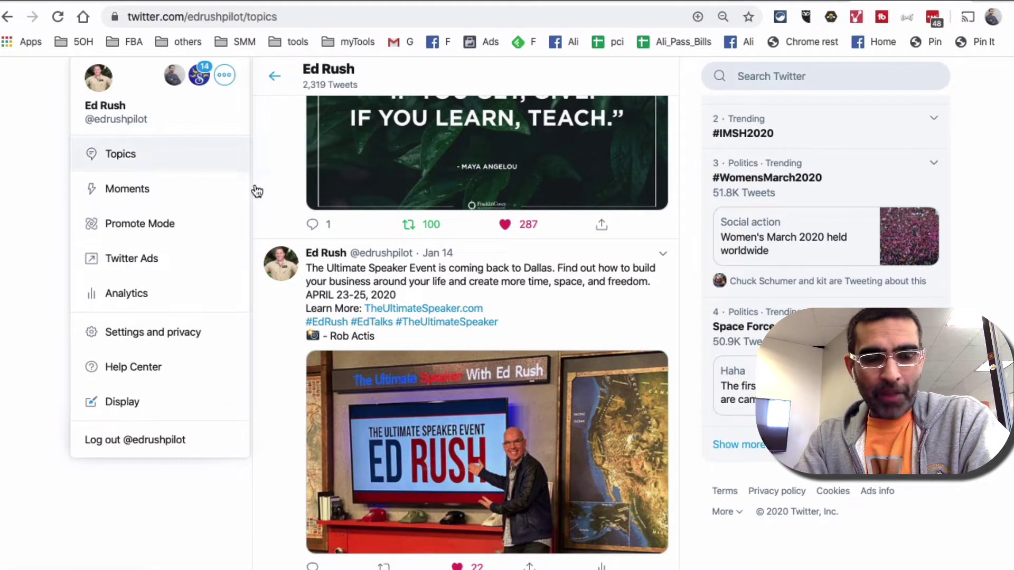
{"action": "scroll", "coordinate": [553, 307], "scroll_direction": "up", "scroll_amount": 5}
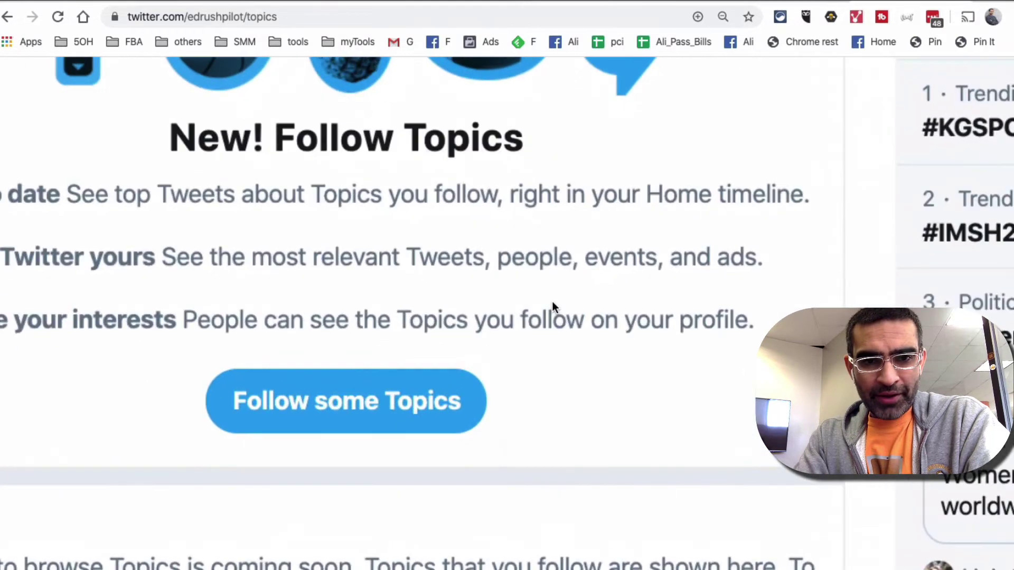
{"action": "scroll", "coordinate": [552, 305], "scroll_direction": "down", "scroll_amount": 5}
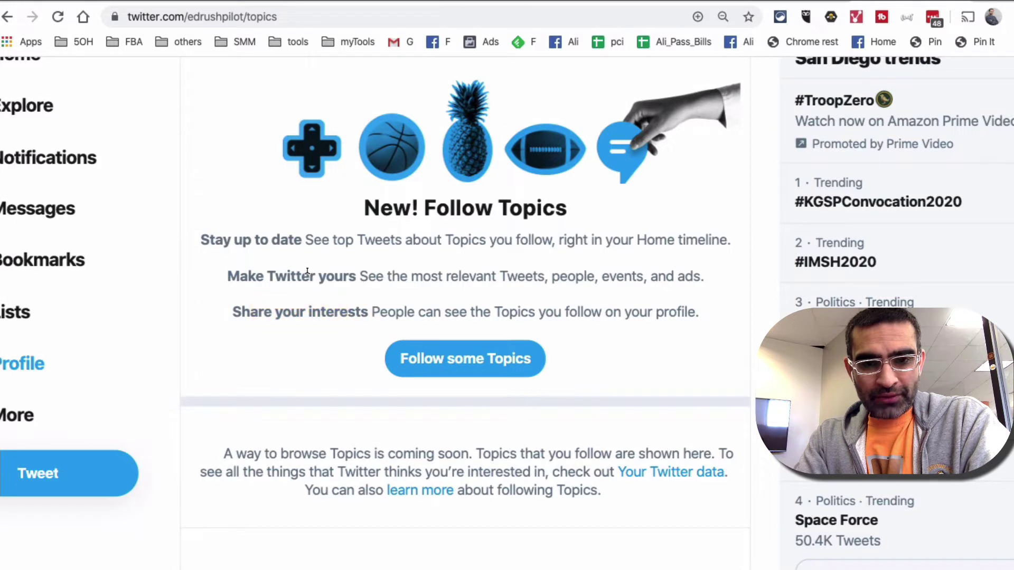
{"action": "scroll", "coordinate": [659, 346], "scroll_direction": "down", "scroll_amount": 1}
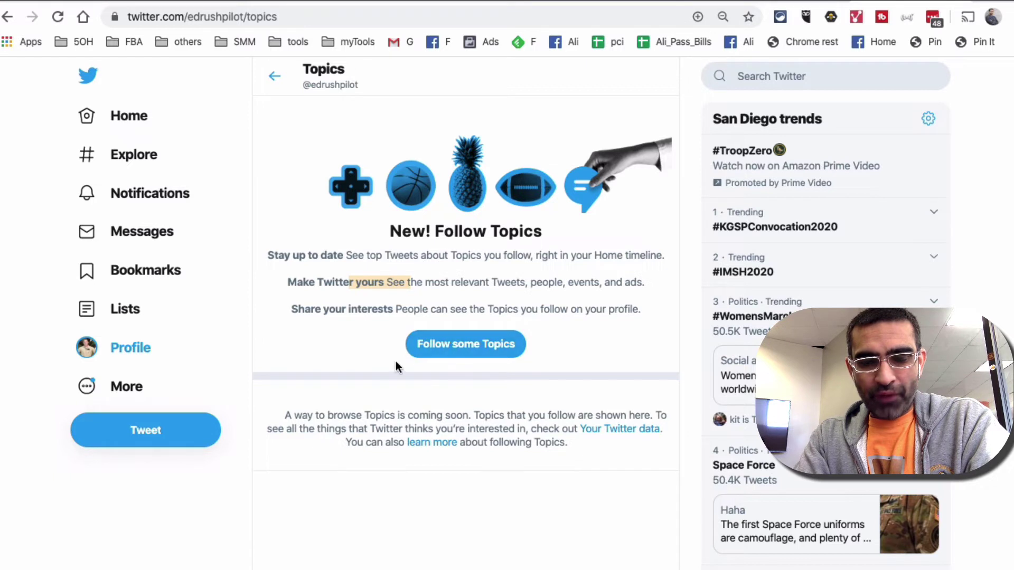
{"action": "left_click", "coordinate": [481, 359]}
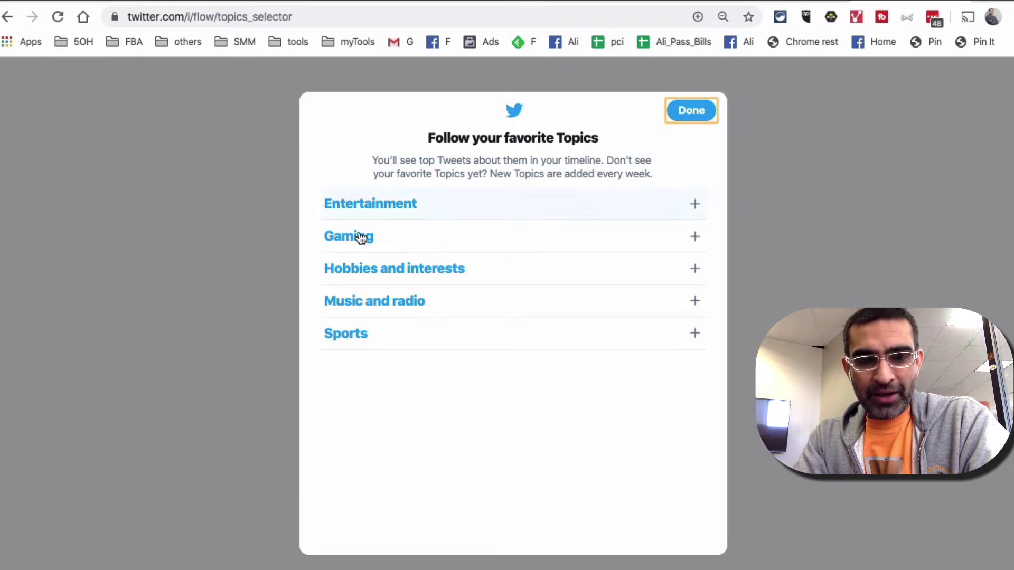
Browse the topic categories and follow Startups under Business & Finance.
{"action": "left_click", "coordinate": [383, 206]}
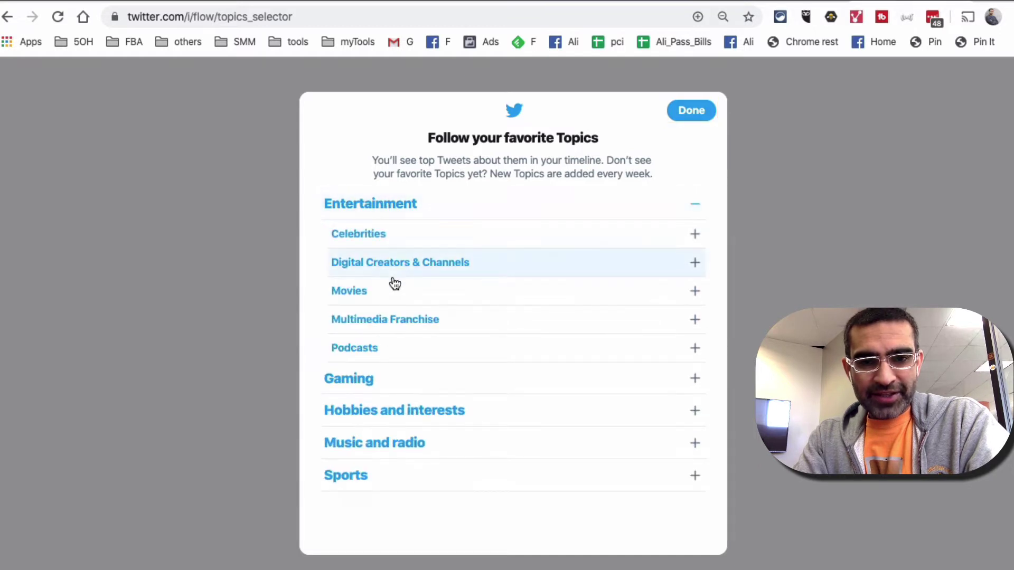
{"action": "left_click", "coordinate": [406, 264]}
{"action": "left_click", "coordinate": [407, 207]}
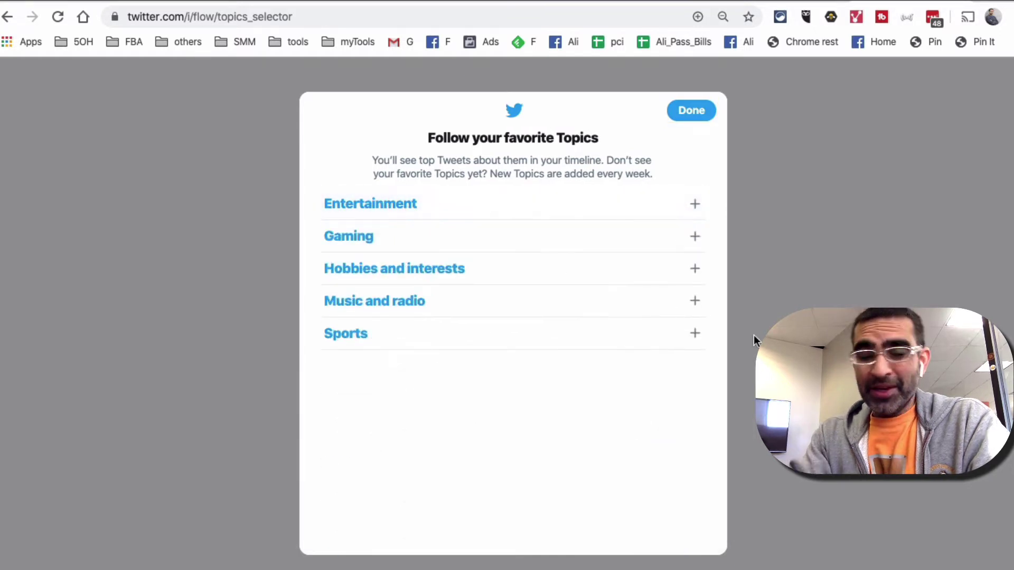
{"action": "left_click", "coordinate": [528, 280]}
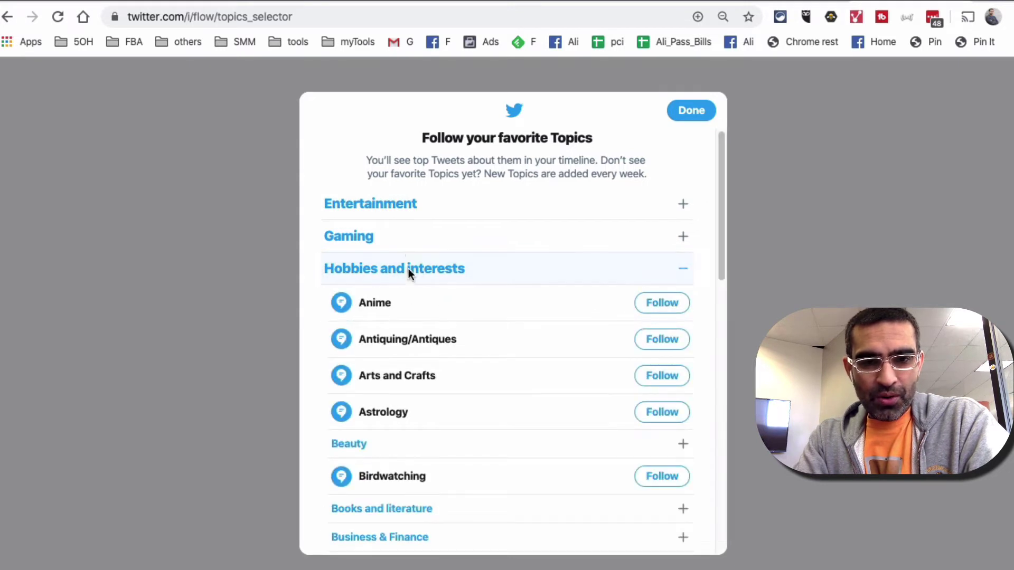
{"action": "scroll", "coordinate": [551, 362], "scroll_direction": "down", "scroll_amount": 3}
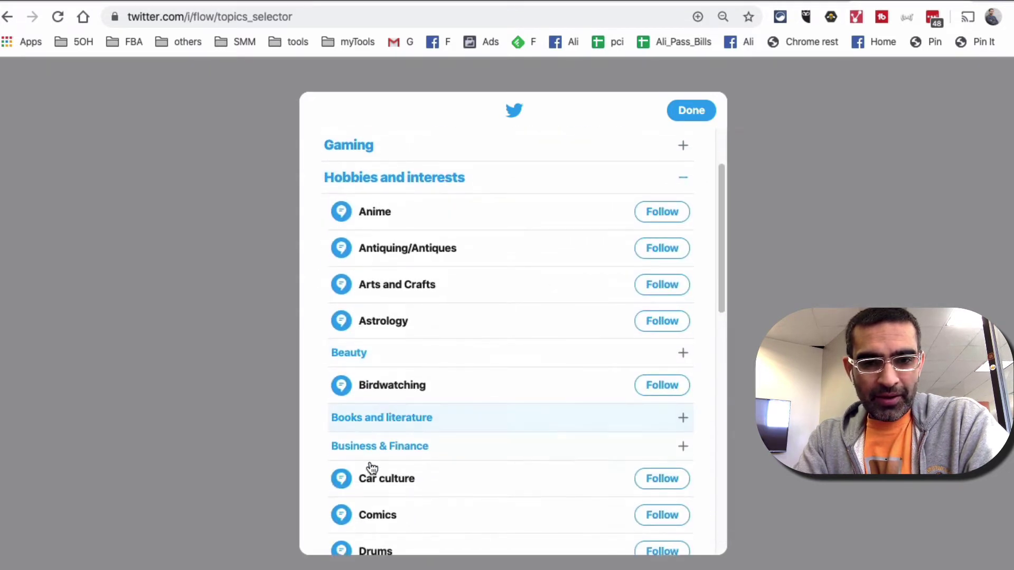
{"action": "left_click", "coordinate": [384, 449]}
{"action": "scroll", "coordinate": [560, 348], "scroll_direction": "down", "scroll_amount": 5}
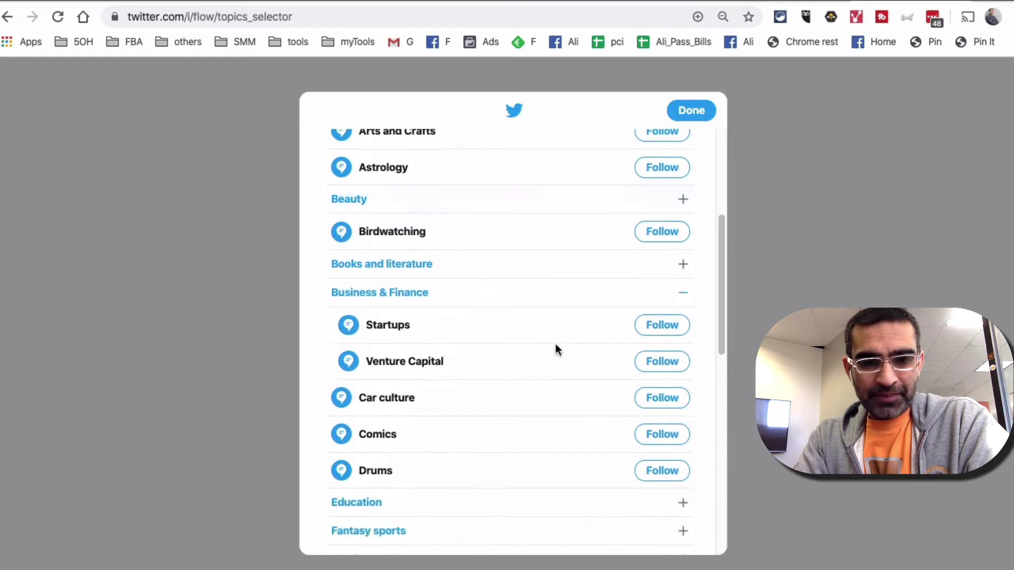
{"action": "left_click", "coordinate": [652, 336]}
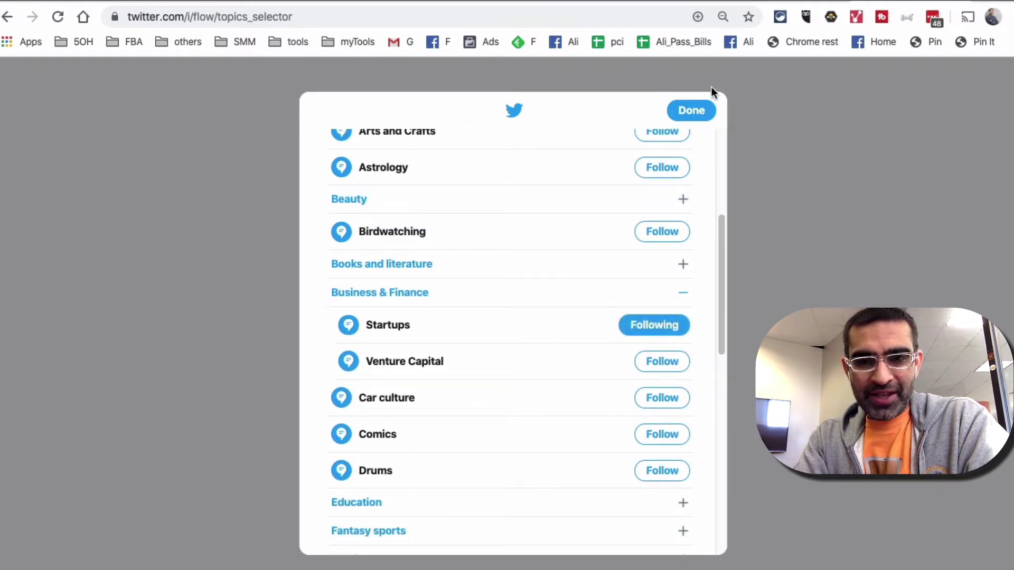
Follow Online education under Education and close the picker with Done.
{"action": "scroll", "coordinate": [498, 409], "scroll_direction": "down", "scroll_amount": 5}
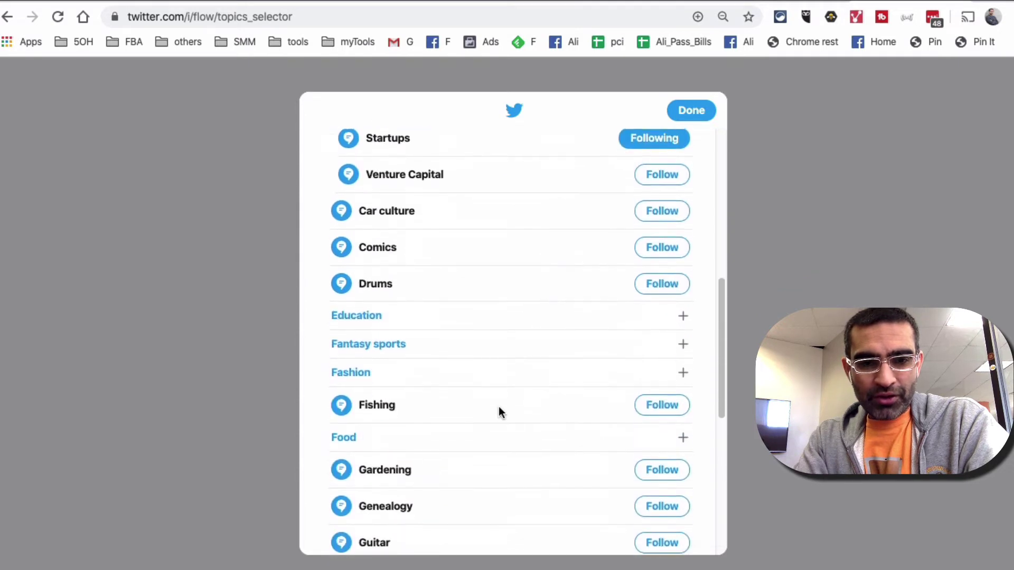
{"action": "left_click", "coordinate": [404, 315]}
{"action": "scroll", "coordinate": [516, 328], "scroll_direction": "down", "scroll_amount": 1}
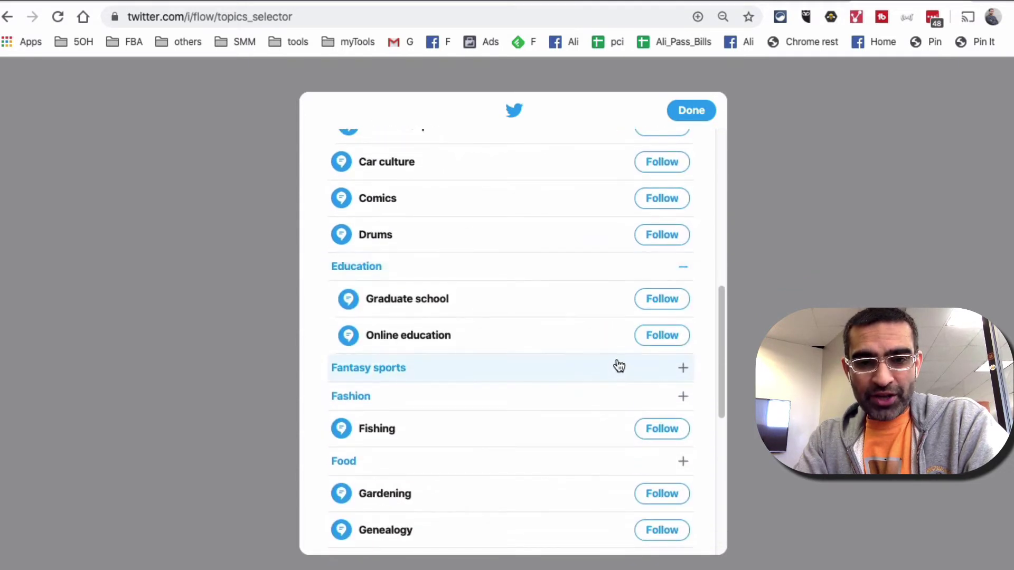
{"action": "left_click", "coordinate": [659, 336]}
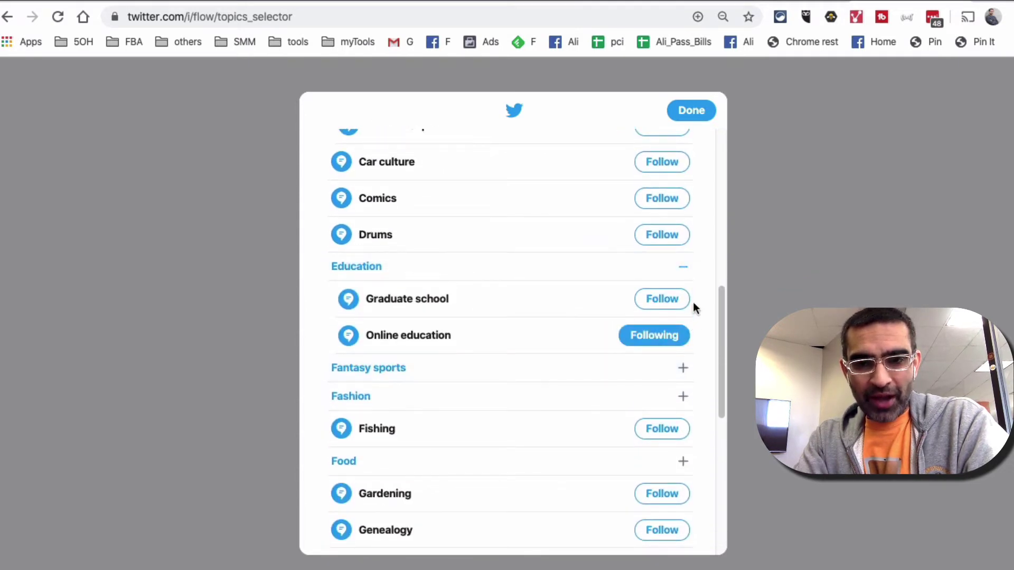
{"action": "left_click", "coordinate": [692, 110]}
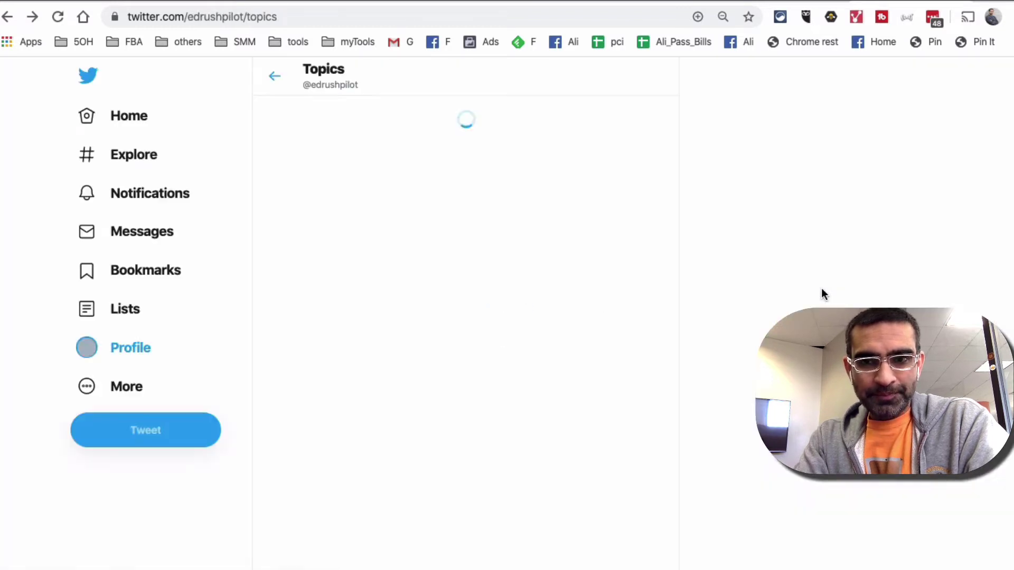
Confirm Startups and Online education appear as followed topics, then switch to Home.
{"action": "scroll", "coordinate": [436, 351], "scroll_direction": "down", "scroll_amount": 1}
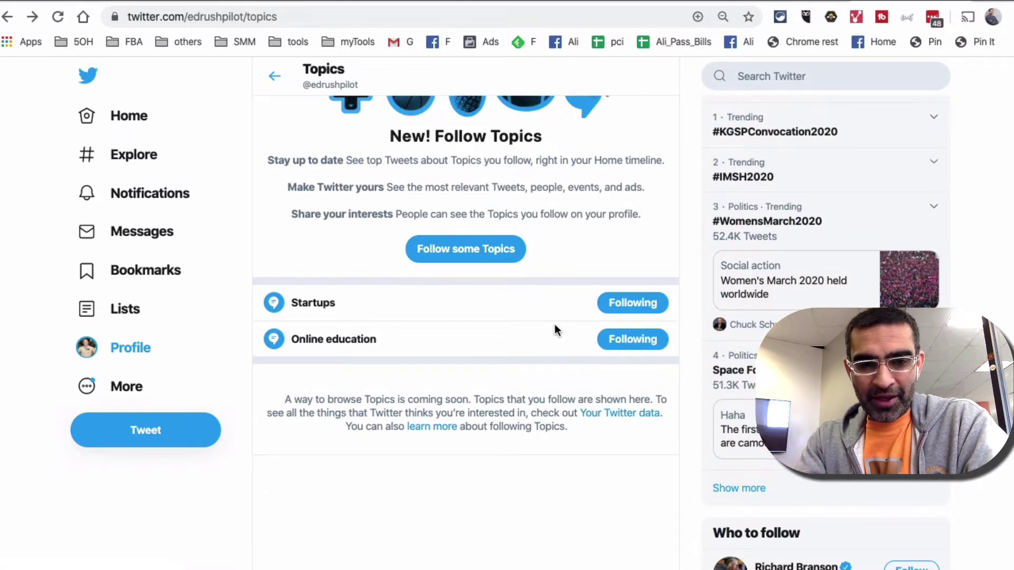
{"action": "scroll", "coordinate": [555, 325], "scroll_direction": "down", "scroll_amount": 2}
{"action": "scroll", "coordinate": [555, 324], "scroll_direction": "up", "scroll_amount": 5}
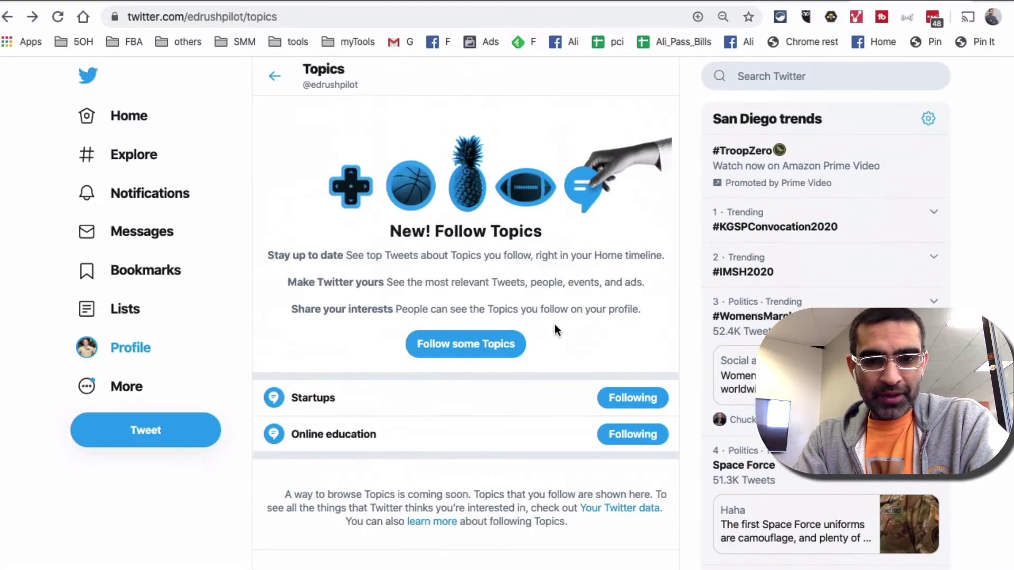
{"action": "scroll", "coordinate": [554, 327], "scroll_direction": "down", "scroll_amount": 5}
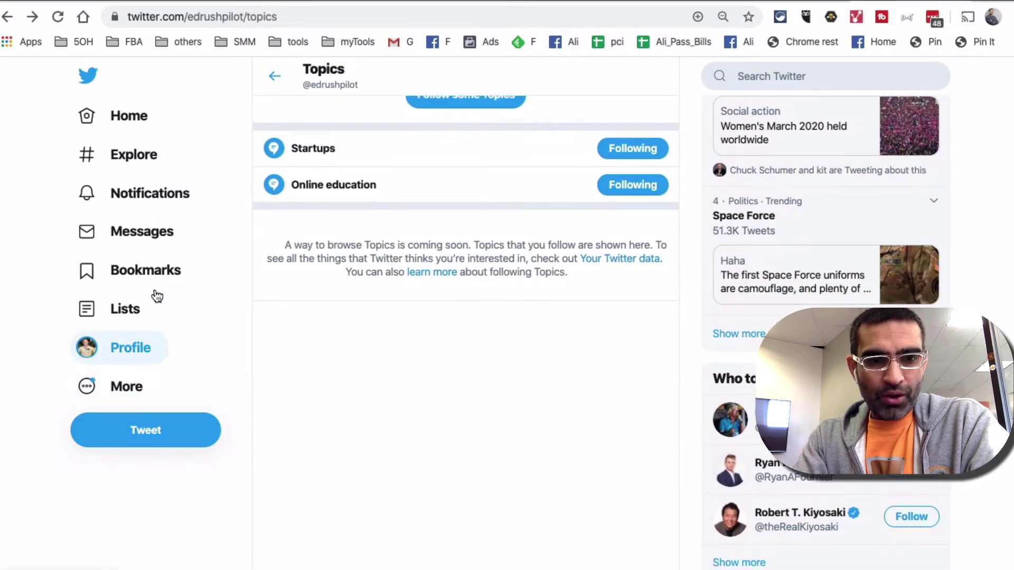
{"action": "left_click", "coordinate": [143, 116]}
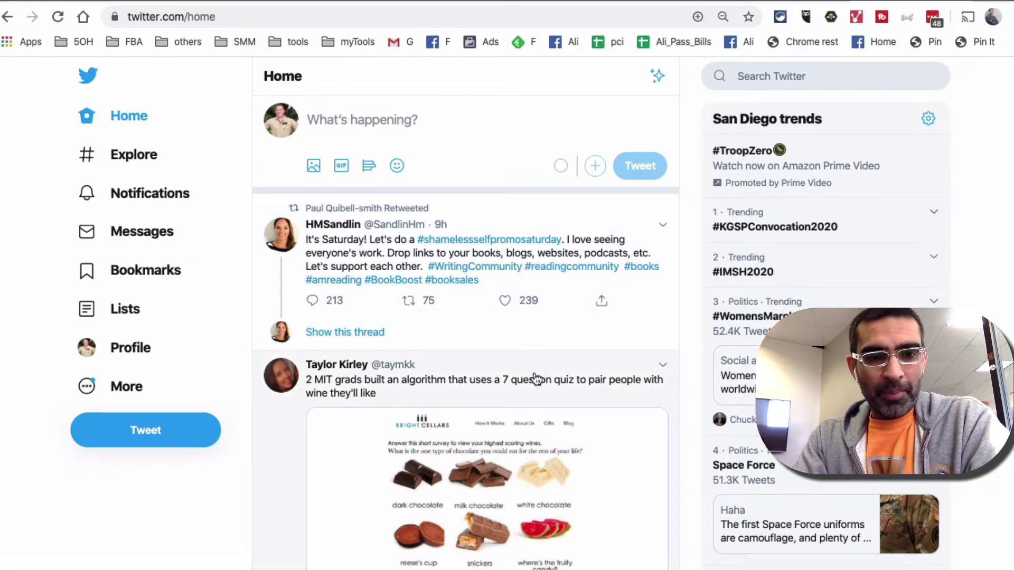
Return to the Topics page through the More menu.
{"action": "left_click", "coordinate": [148, 389]}
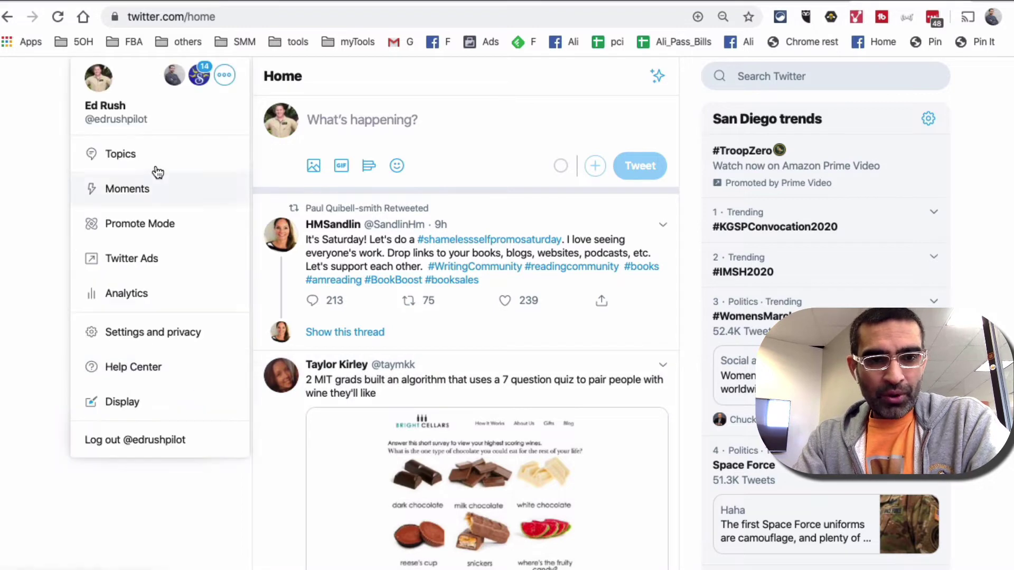
{"action": "left_click", "coordinate": [102, 552]}
{"action": "left_click", "coordinate": [115, 394]}
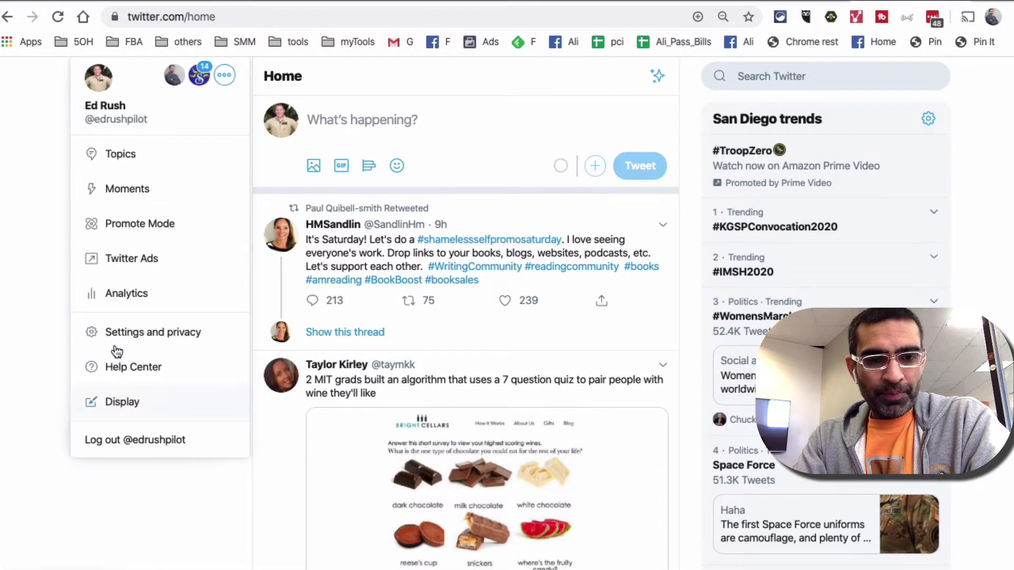
{"action": "left_click", "coordinate": [122, 154]}
{"action": "scroll", "coordinate": [611, 335], "scroll_direction": "down", "scroll_amount": 1}
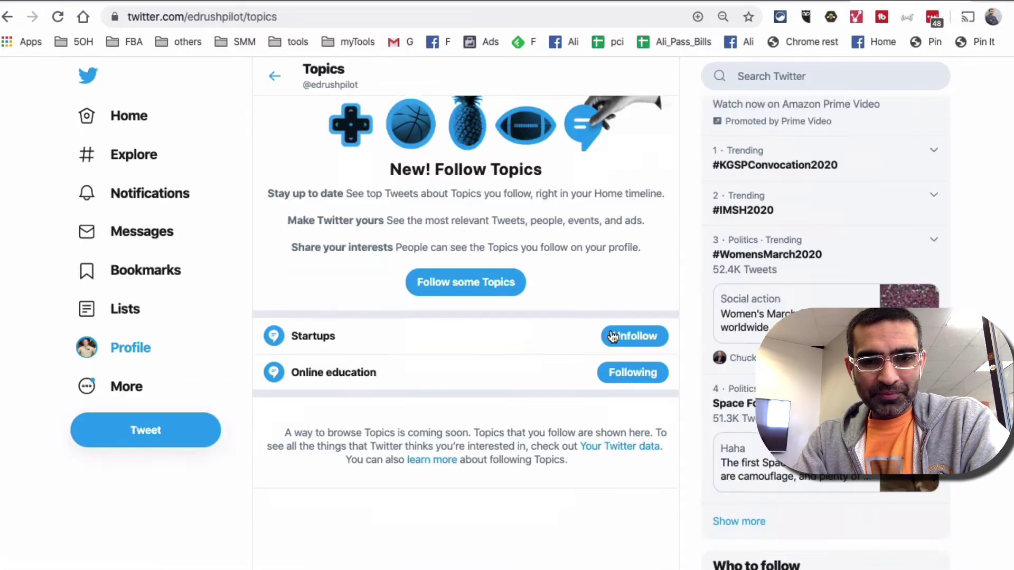
Unfollow Startups and Online education, confirming each unfollow.
{"action": "left_click", "coordinate": [614, 336]}
{"action": "left_click", "coordinate": [566, 357]}
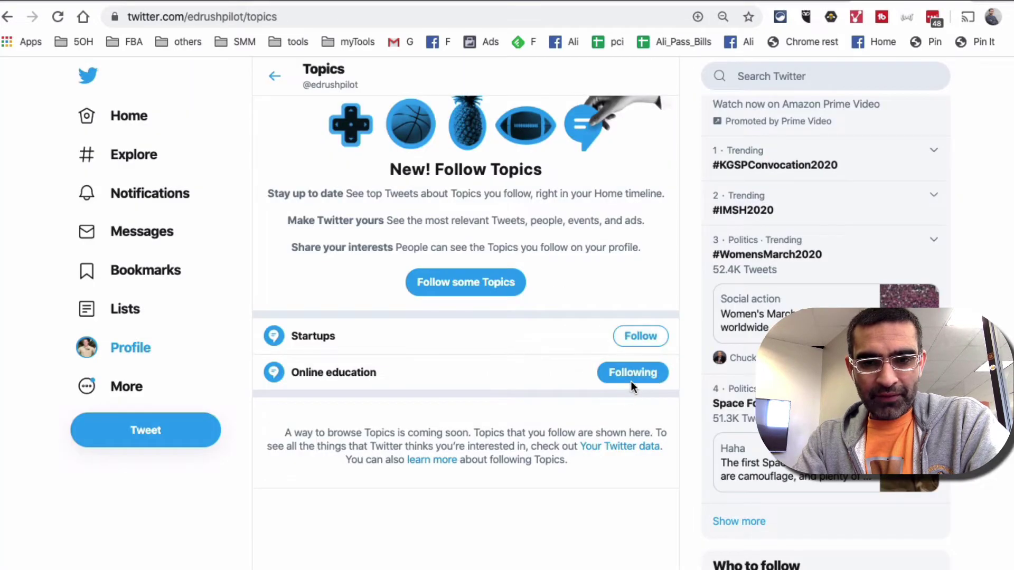
{"action": "left_click", "coordinate": [632, 381]}
{"action": "left_click", "coordinate": [580, 354]}
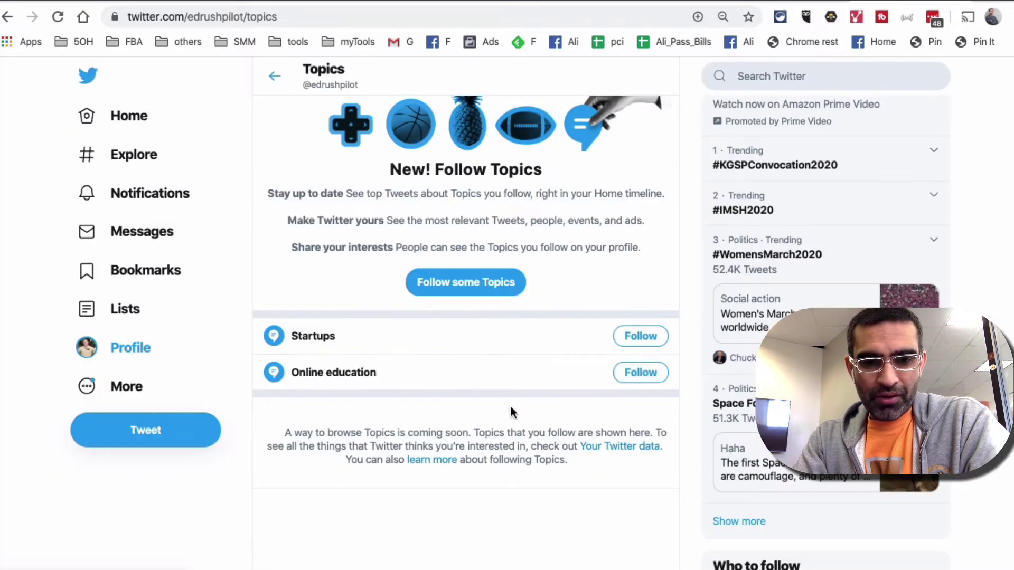
{"action": "scroll", "coordinate": [541, 355], "scroll_direction": "down", "scroll_amount": 2}
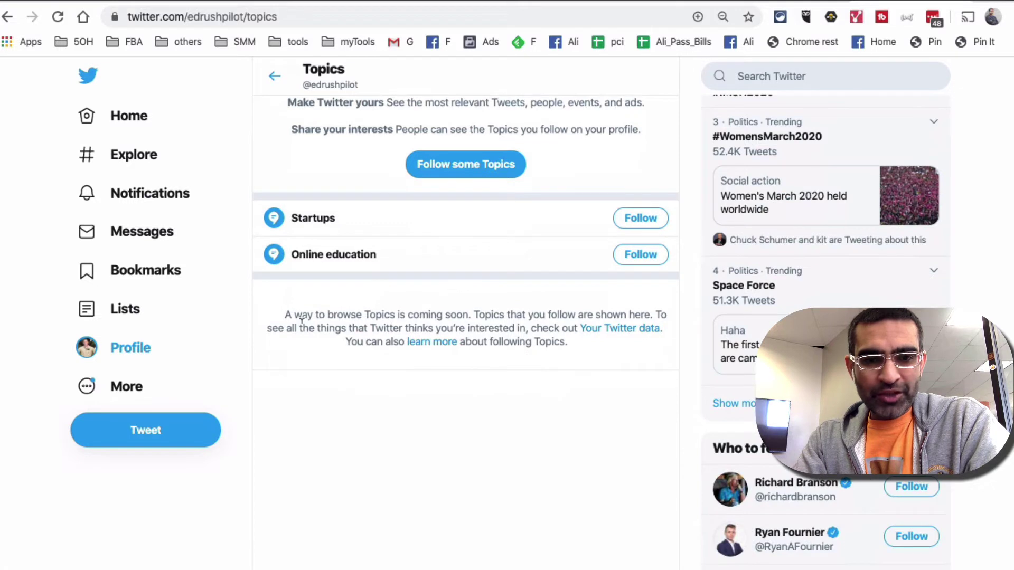
Select the sentence 'A way to browse Topics is coming soon'.
{"action": "left_click_drag", "start_coordinate": [316, 316], "coordinate": [472, 316]}
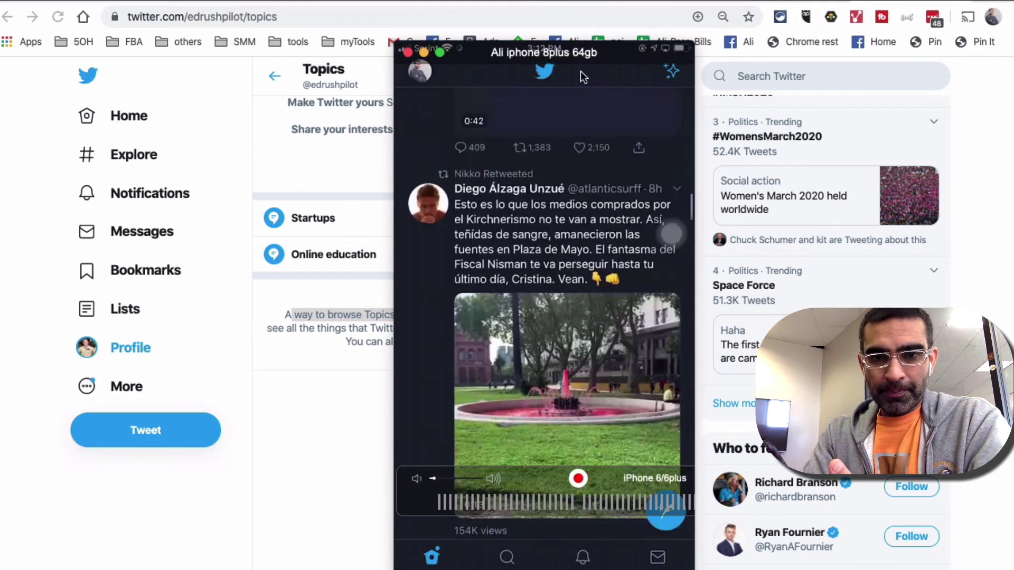
Move the QuickTime iPhone mirror window further left.
{"action": "left_click_drag", "start_coordinate": [573, 56], "coordinate": [545, 48]}
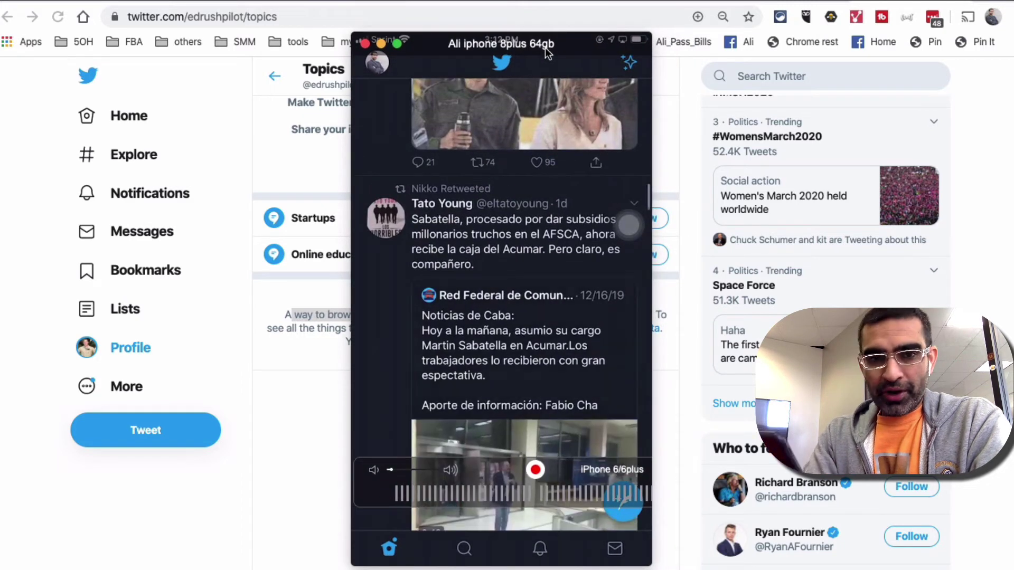